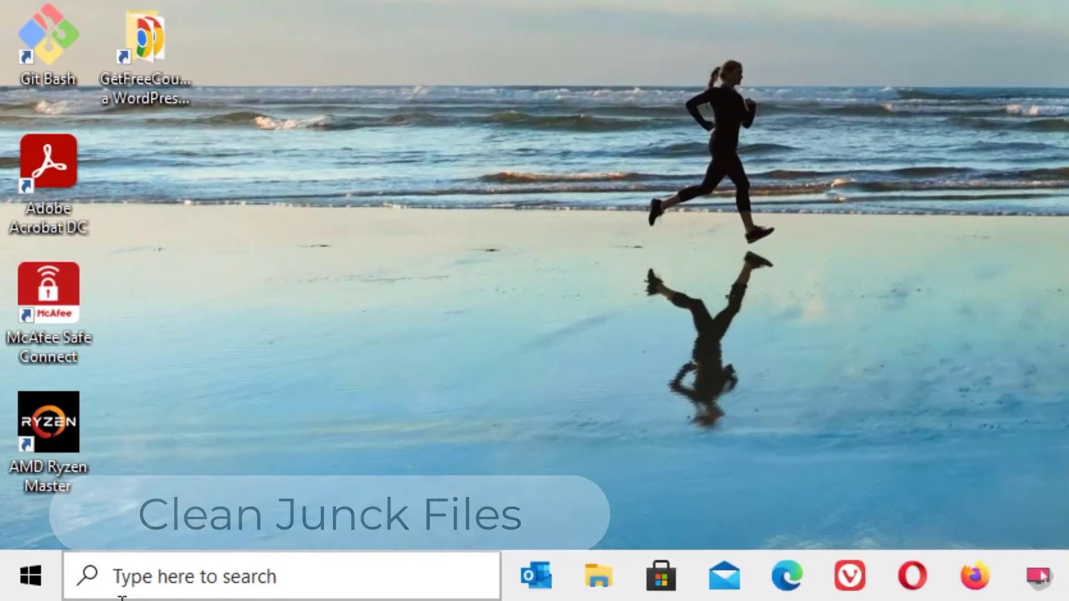
- Launch the Run app by searching 'run' from the taskbar search box
click(51, 597)
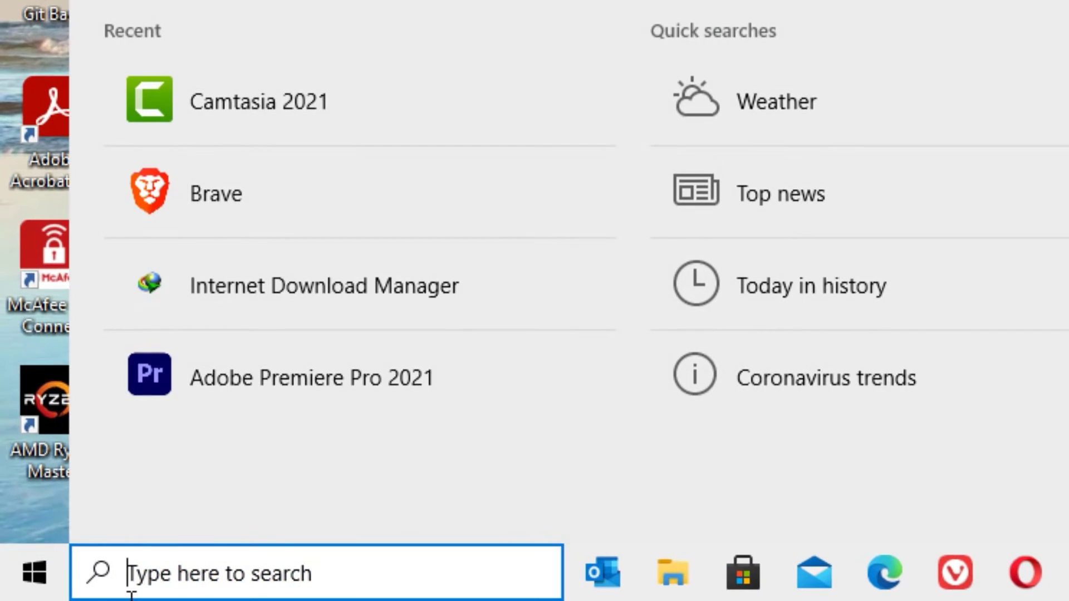
text(run)
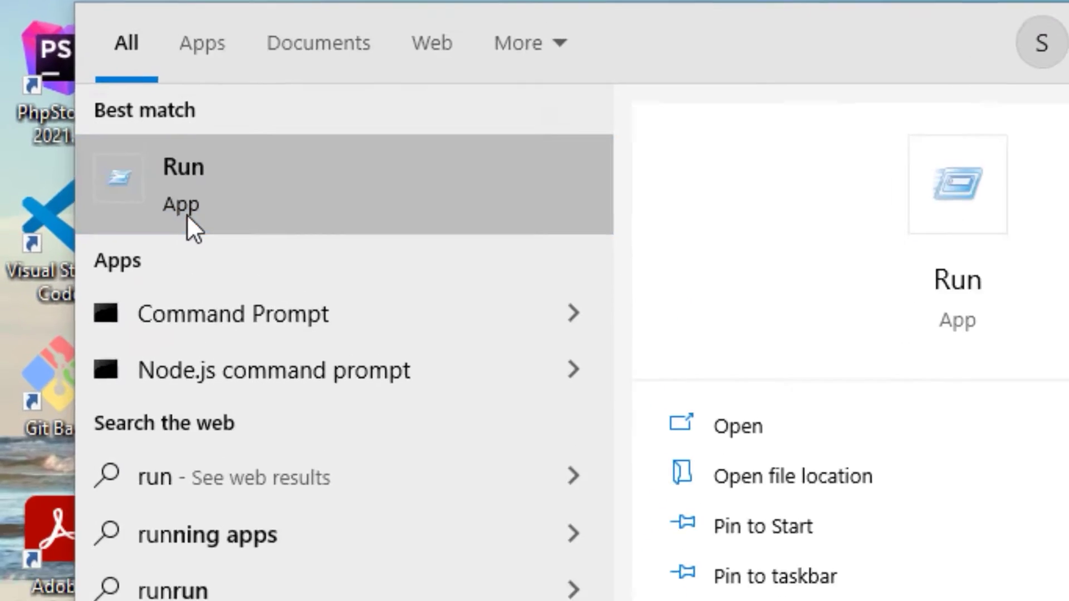
click(186, 214)
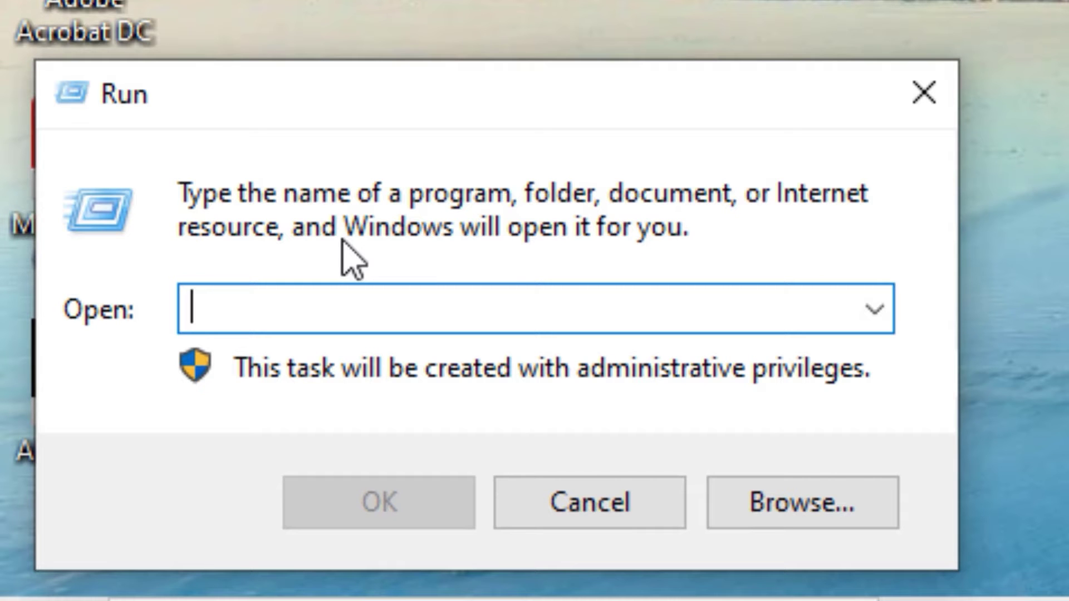
- Open C:\Windows\Temp via Run, delete all its contents, then close the window
text(temp)
key(Return)
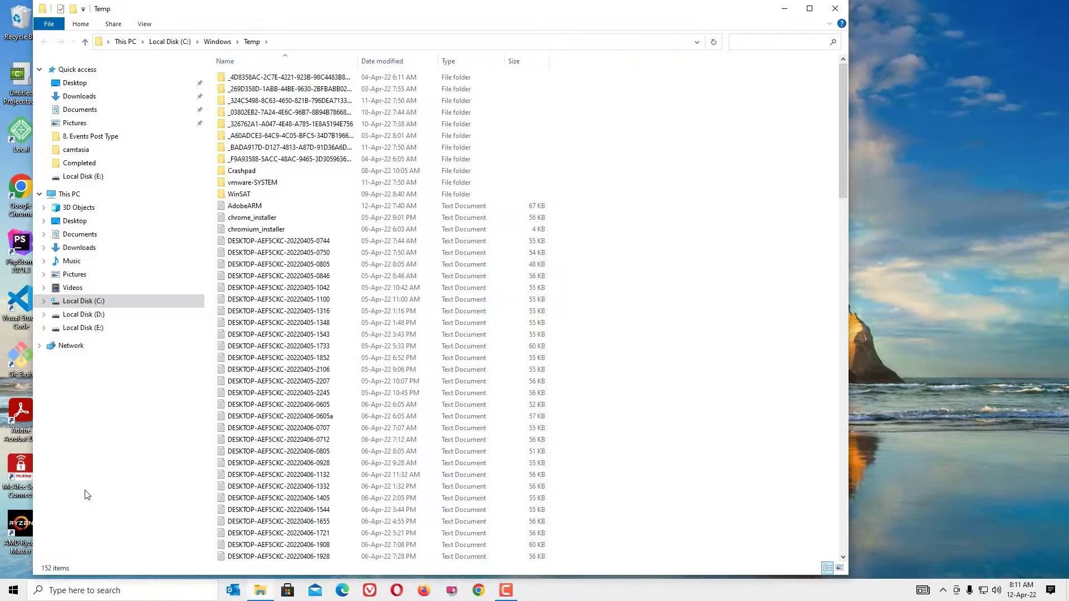
click(435, 393)
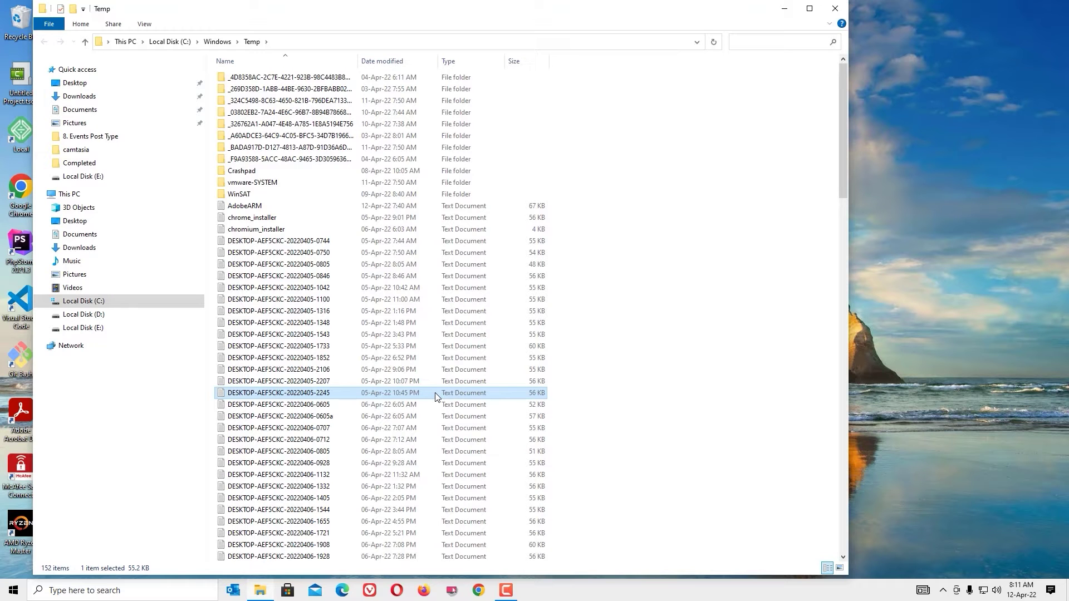
key(ctrl+a)
key(Delete)
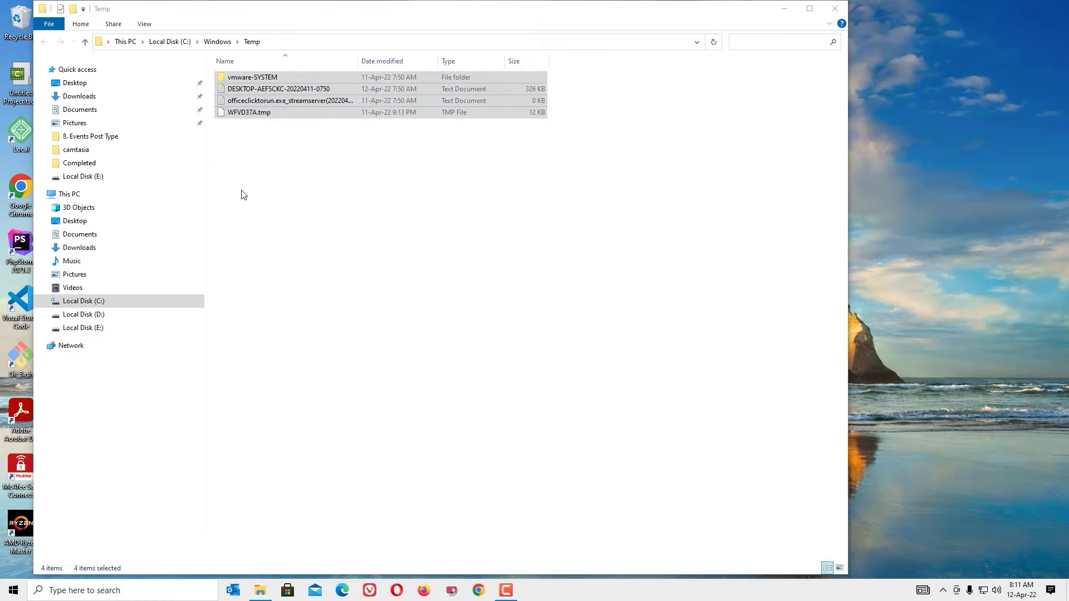
click(828, 8)
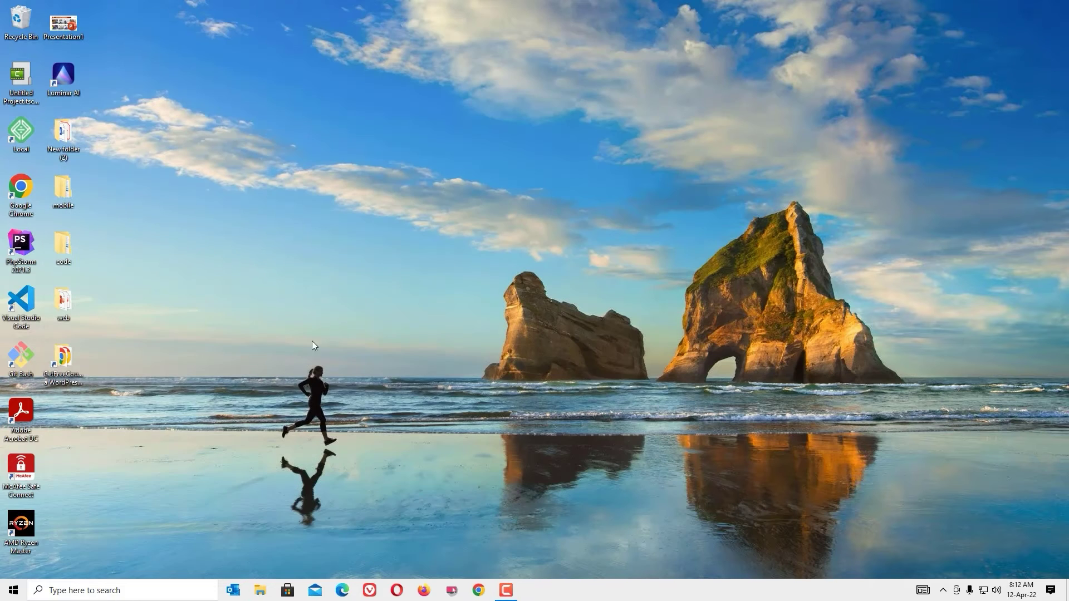
- Open %temp% through Run, delete all 168 items, and reveal the desktop
click(126, 593)
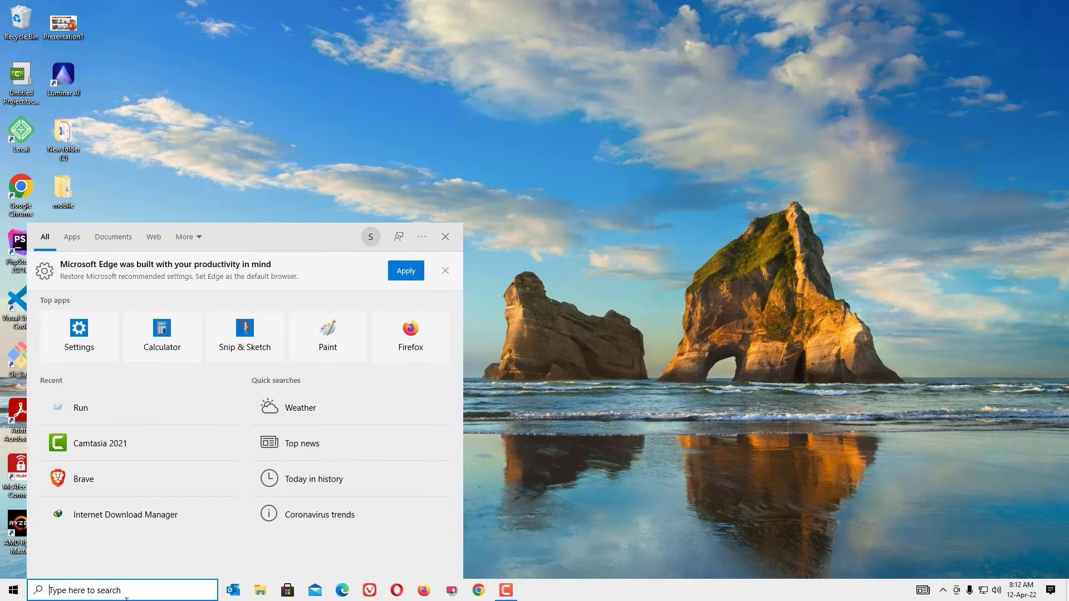
text(run)
key(Return)
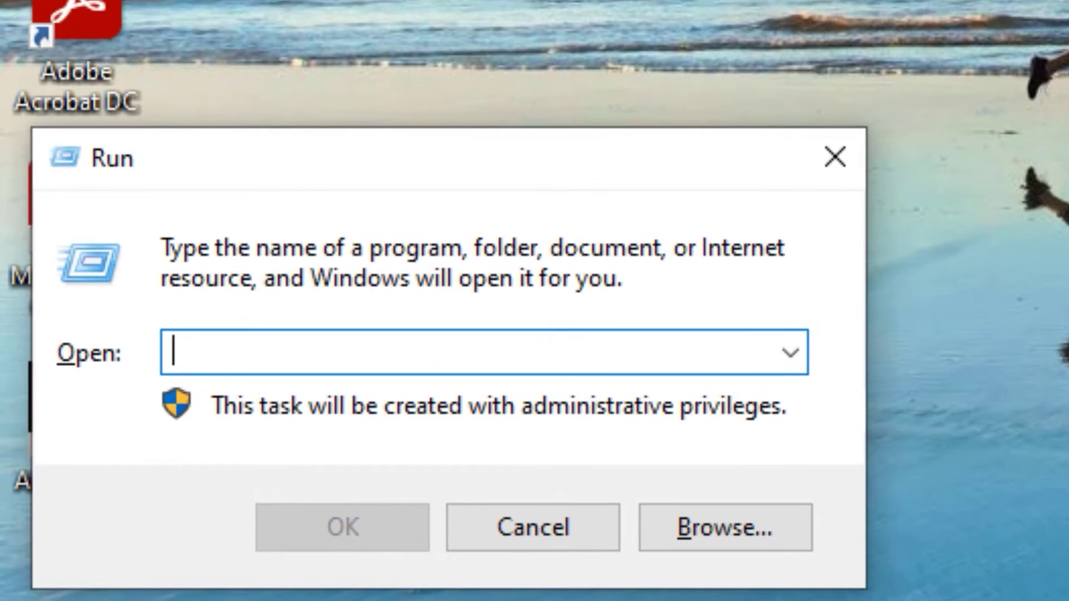
text(%temp)
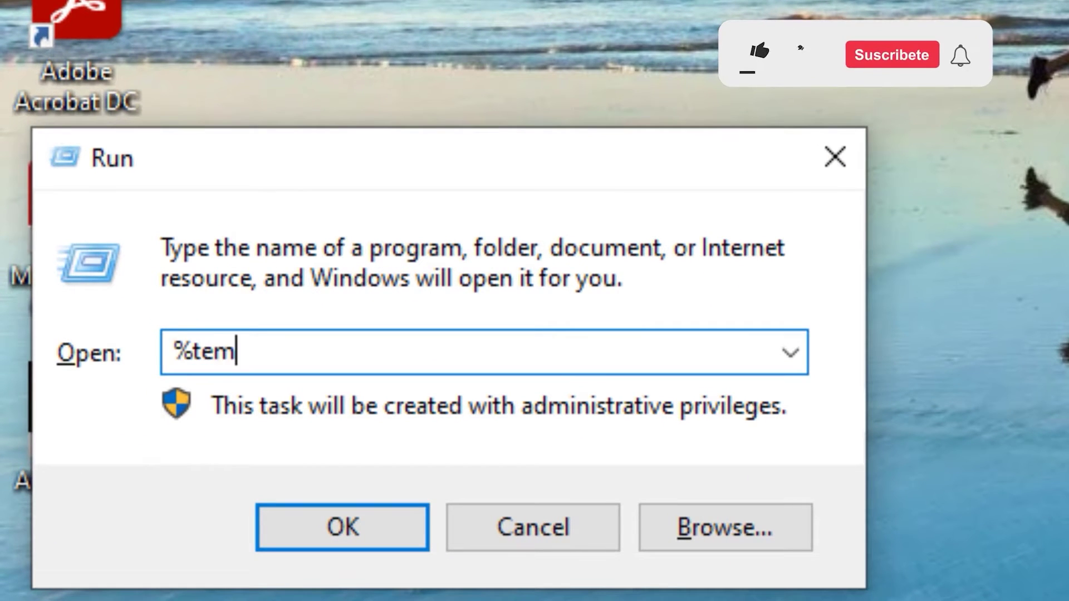
text(%)
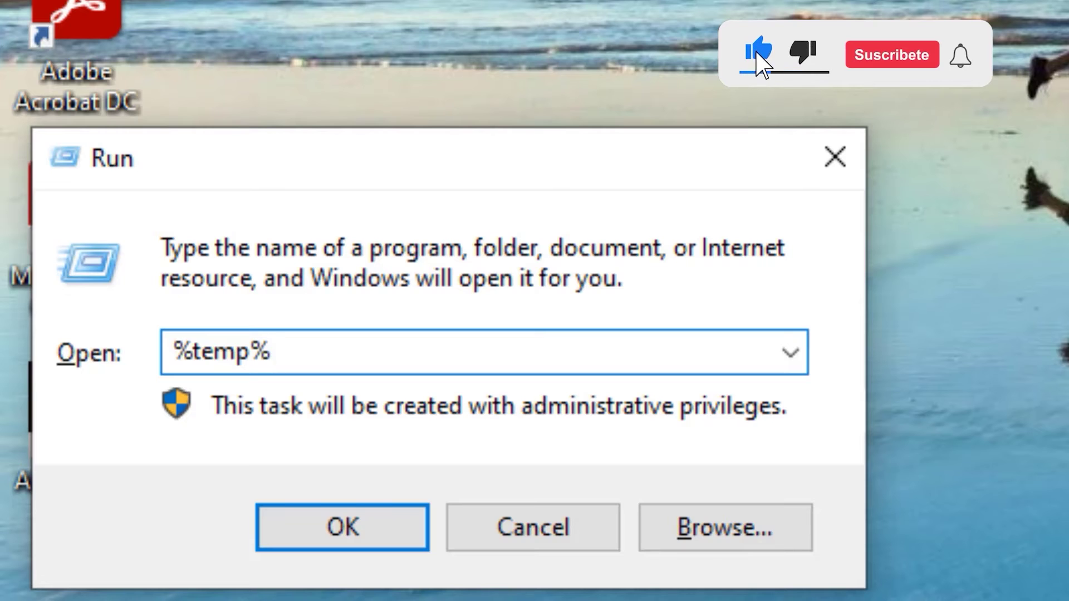
key(Return)
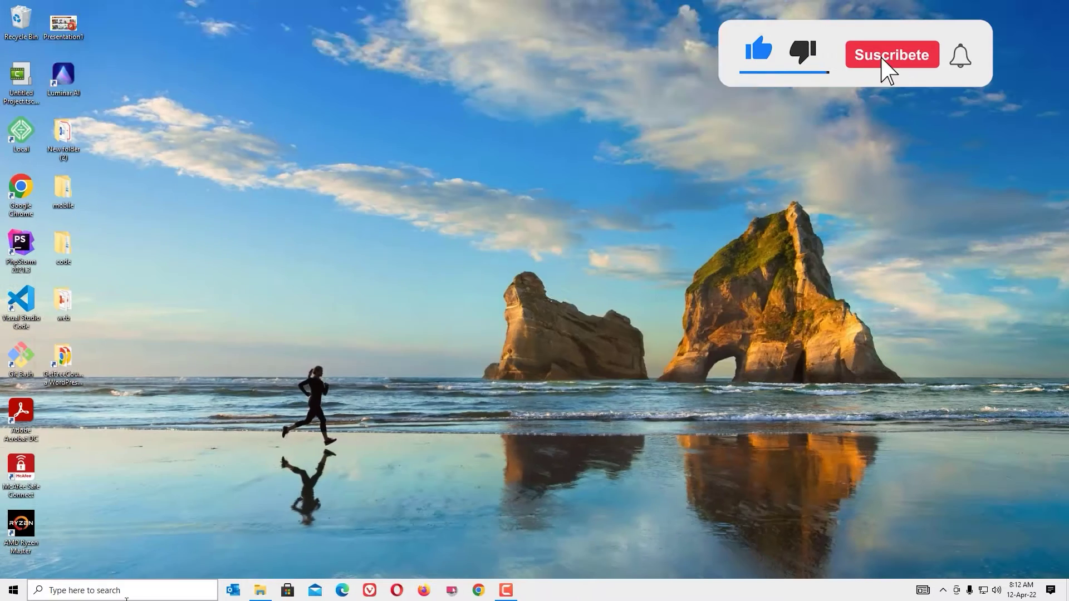
key(ctrl+a)
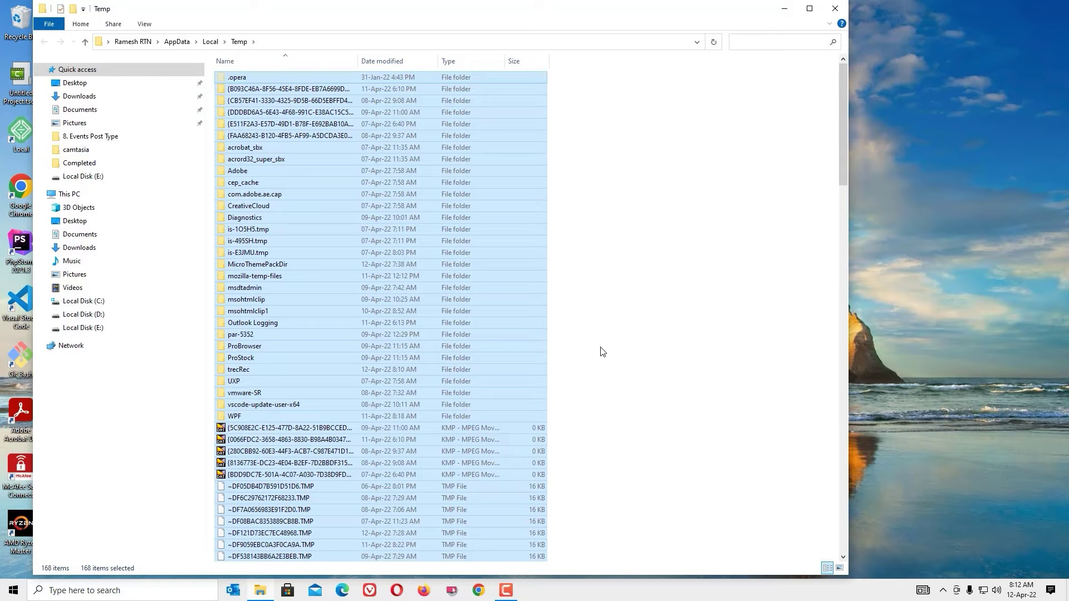
key(Delete)
key(super+d)
- Open the Prefetch folder through Run and select all 209 files
click(92, 591)
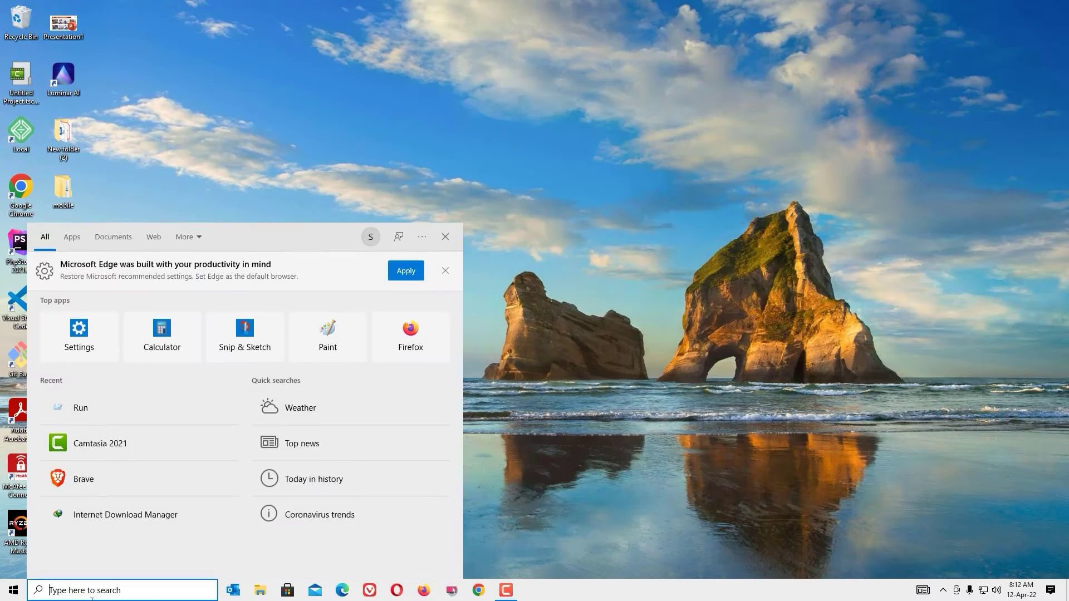
text(run)
key(Return)
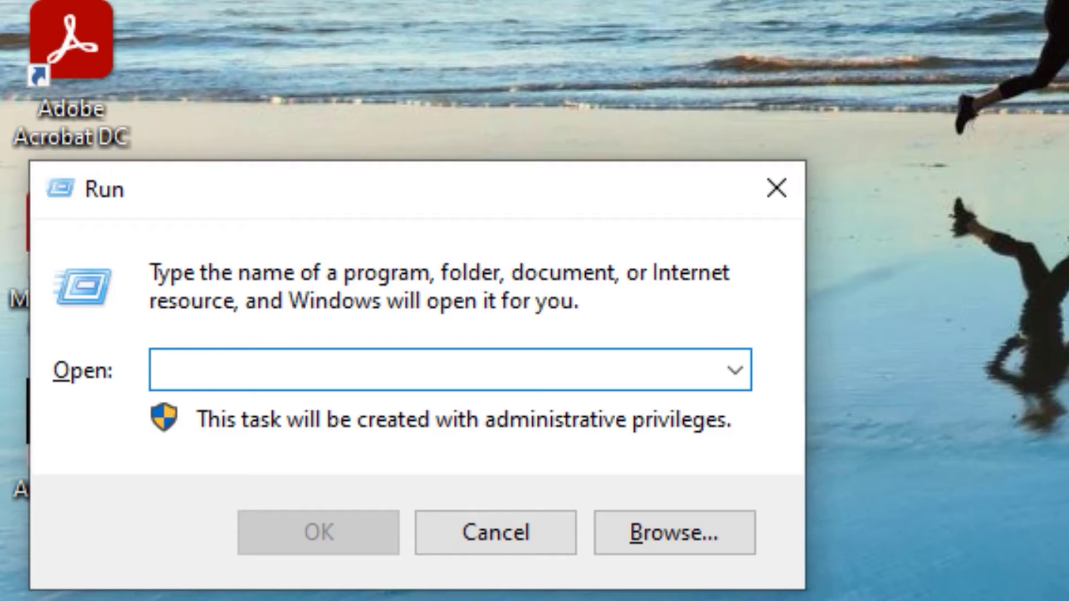
text(prefetch)
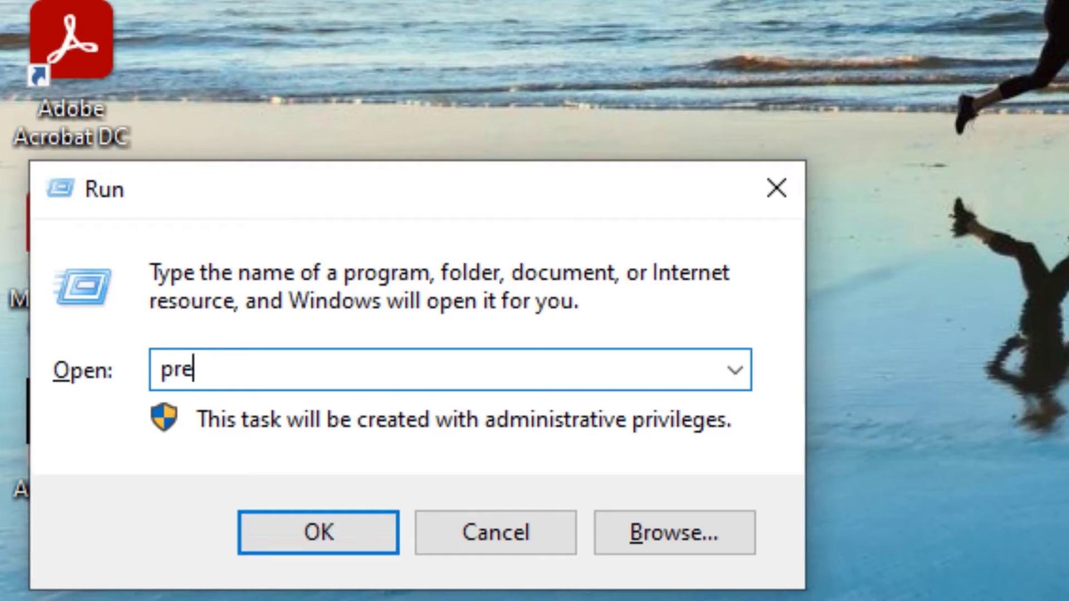
key(Return)
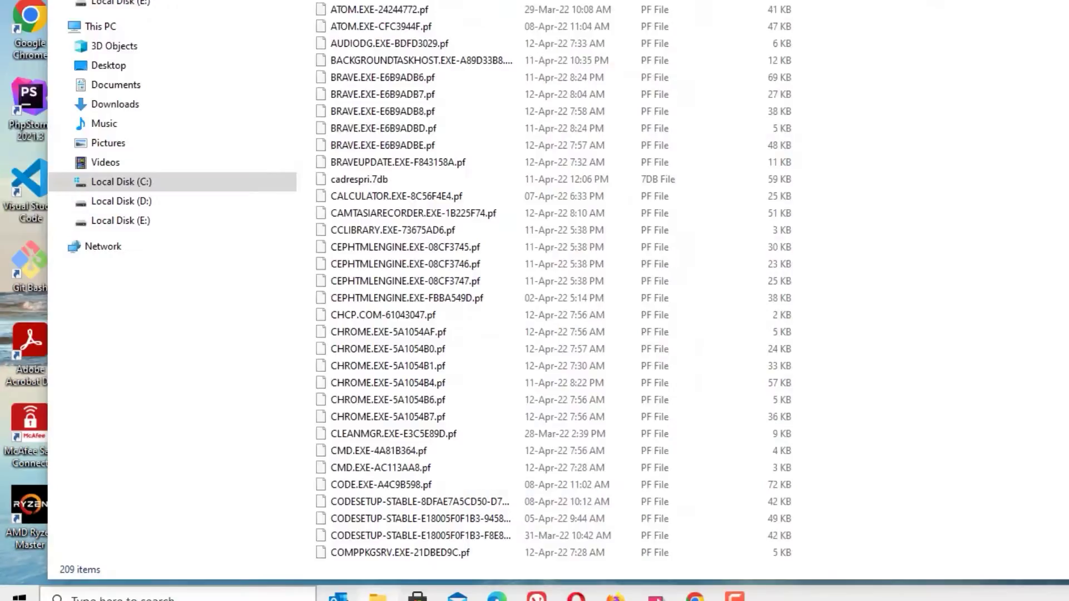
key(ctrl+a)
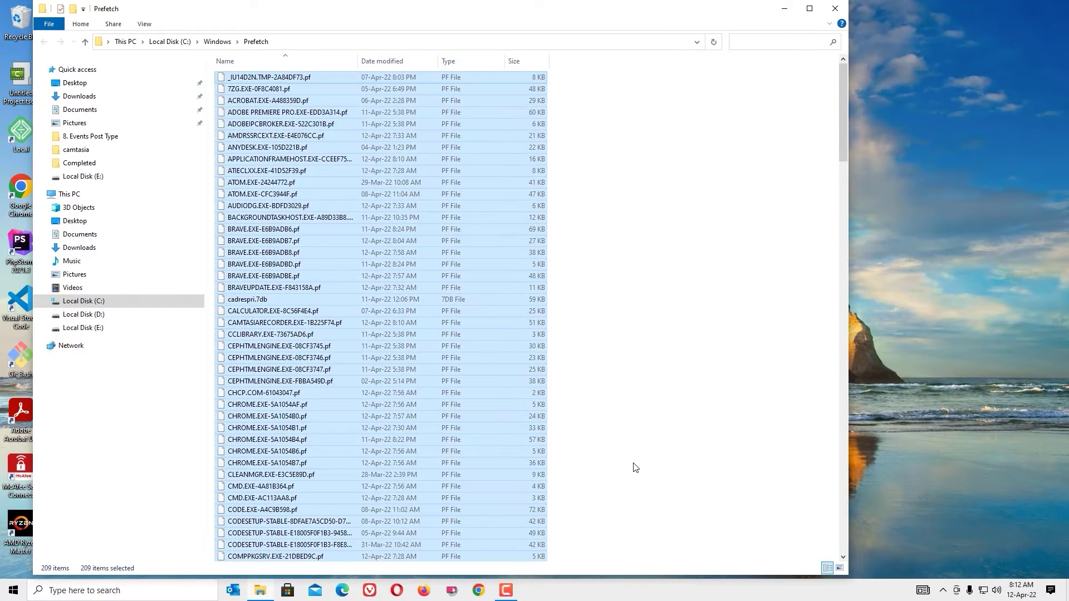
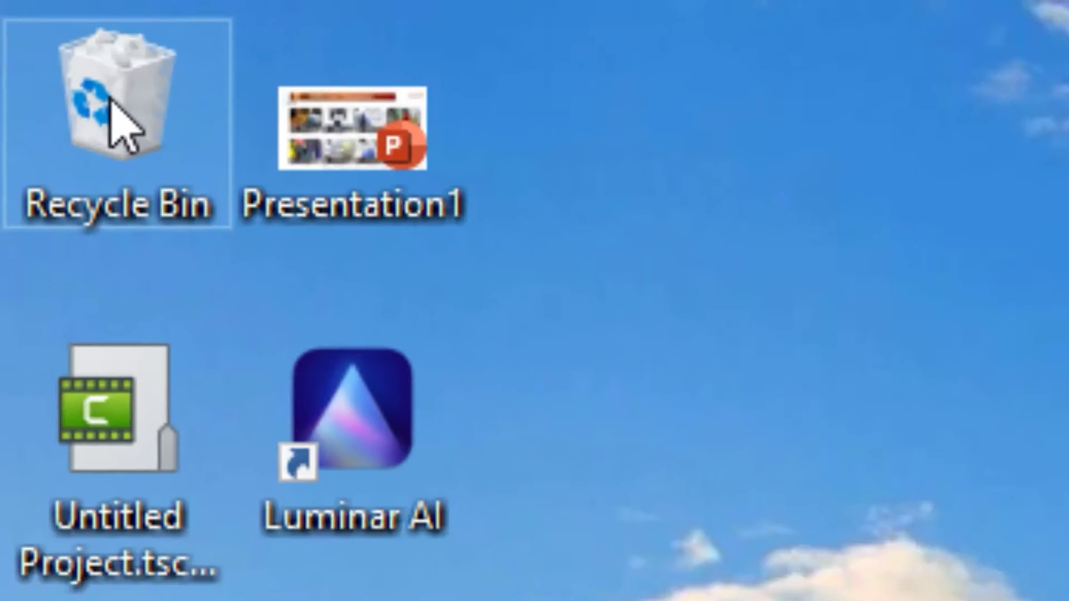
- Select all 322 items in the Recycle Bin, delete them permanently, and close the window
double_click(21, 22)
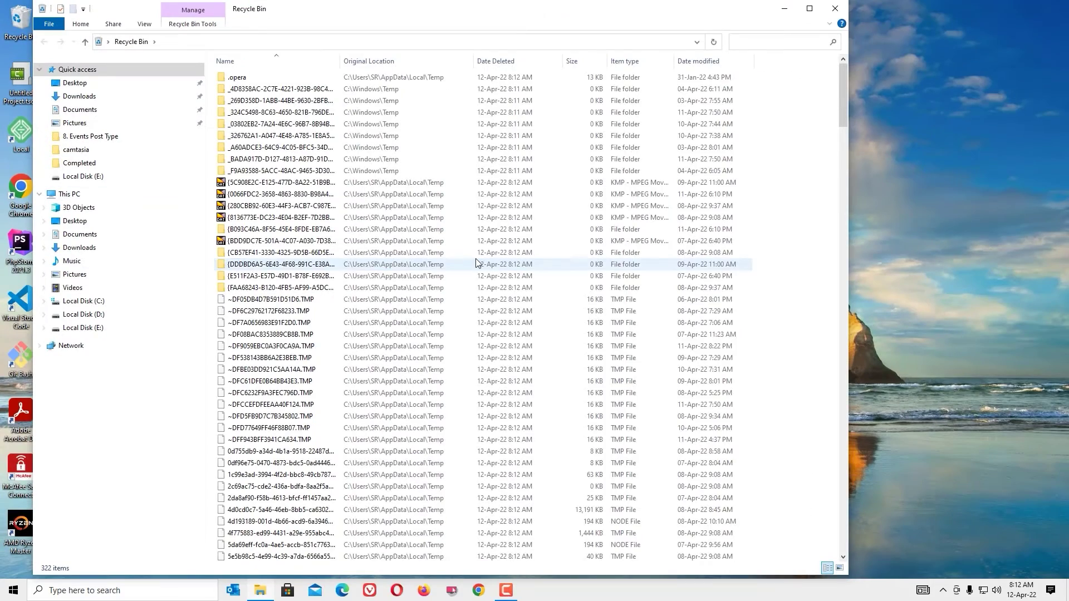
click(476, 264)
key(ctrl+a)
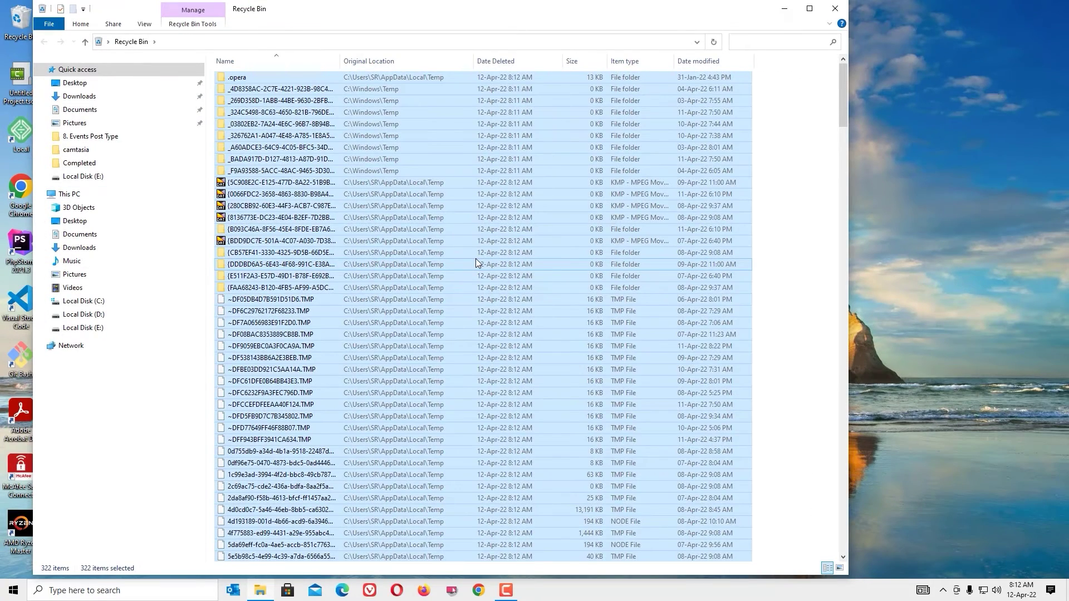
key(Delete)
key(Return)
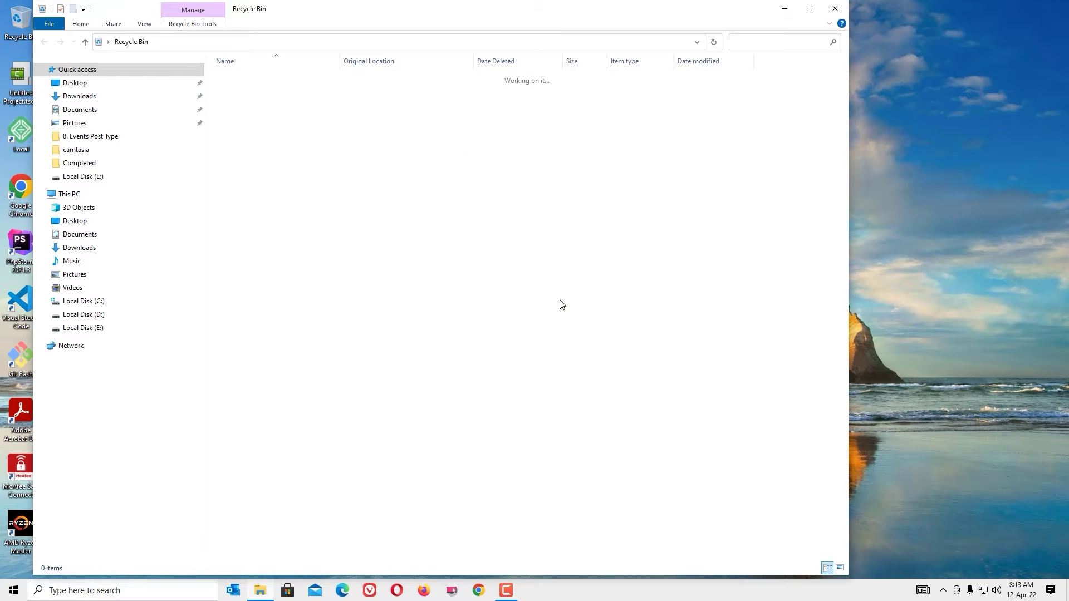
click(835, 9)
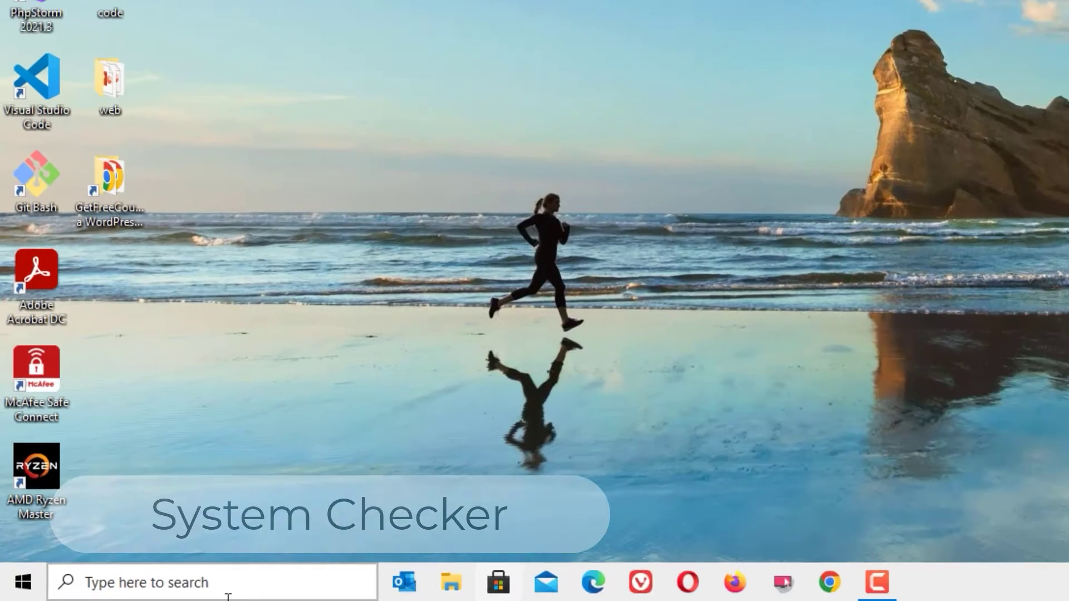
- Run sfc /scannow from a Command Prompt launched as administrator via the 'cmd' search
click(130, 595)
text(cmd)
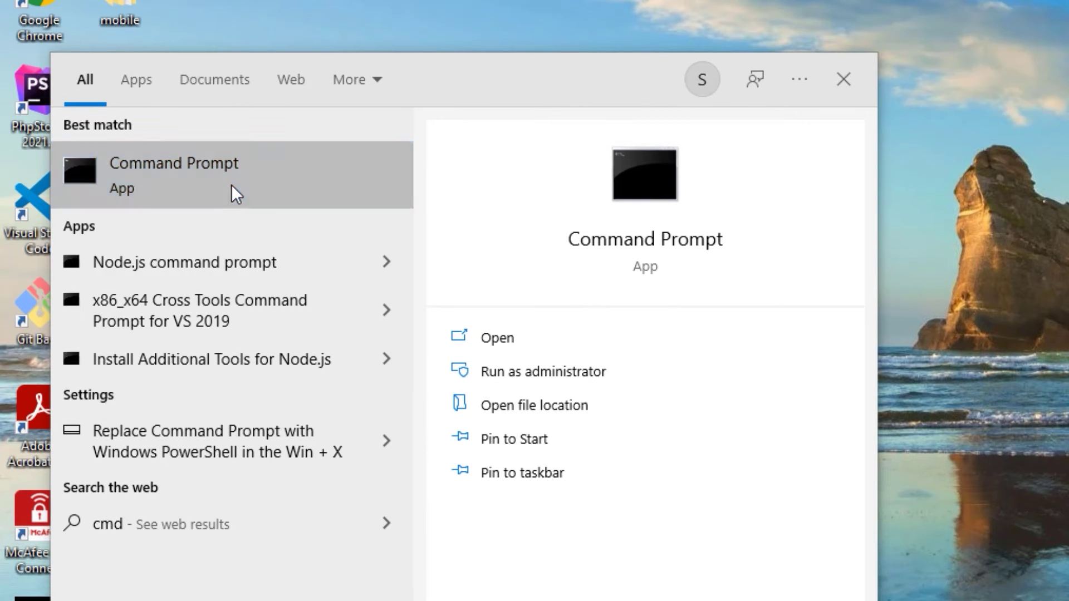
right_click(231, 185)
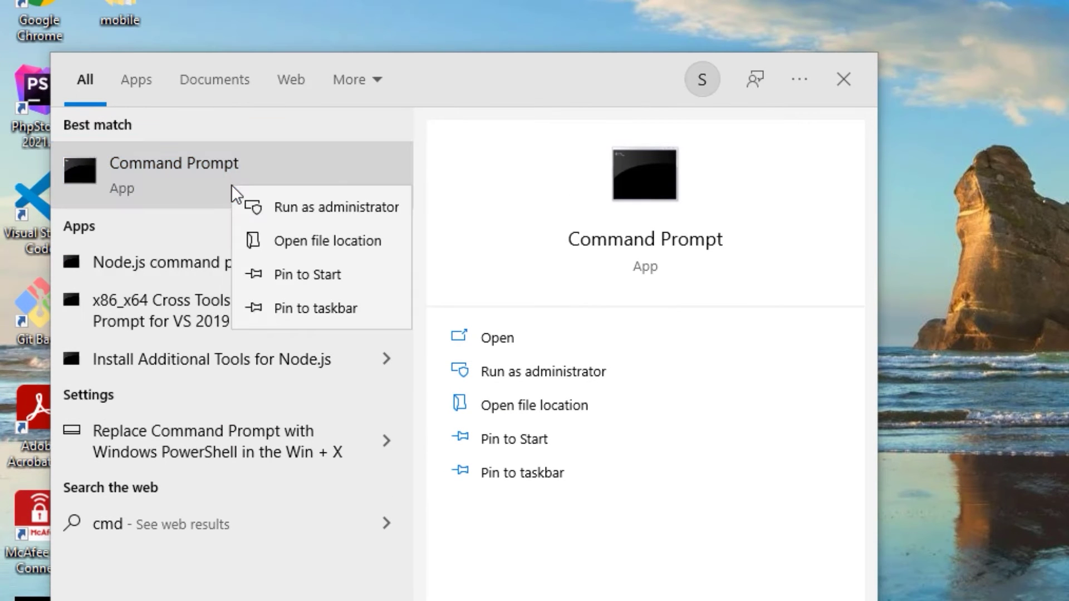
click(282, 215)
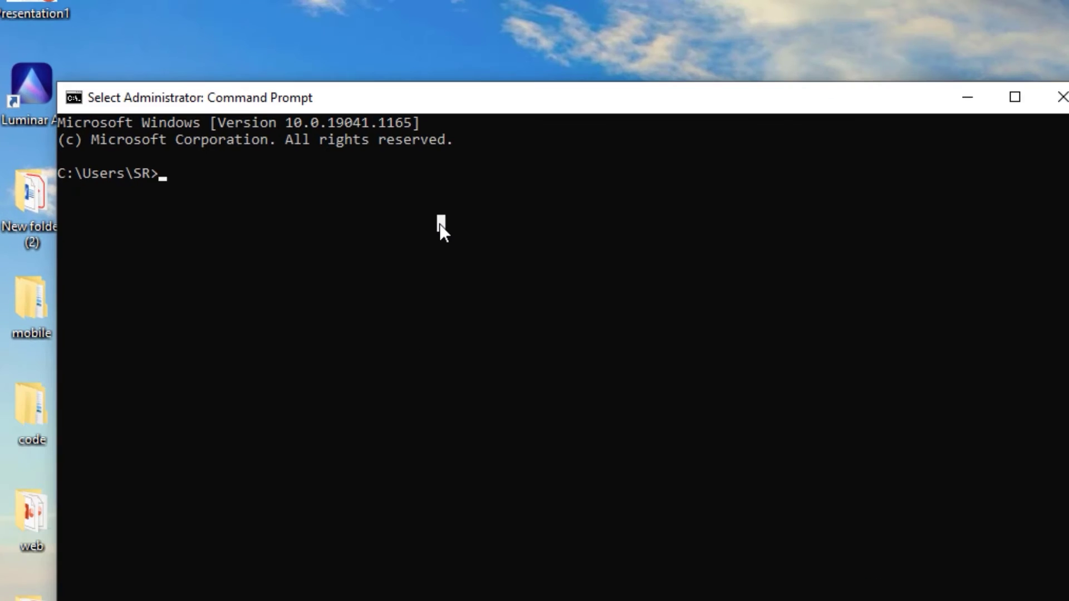
text(sfc /scannow)
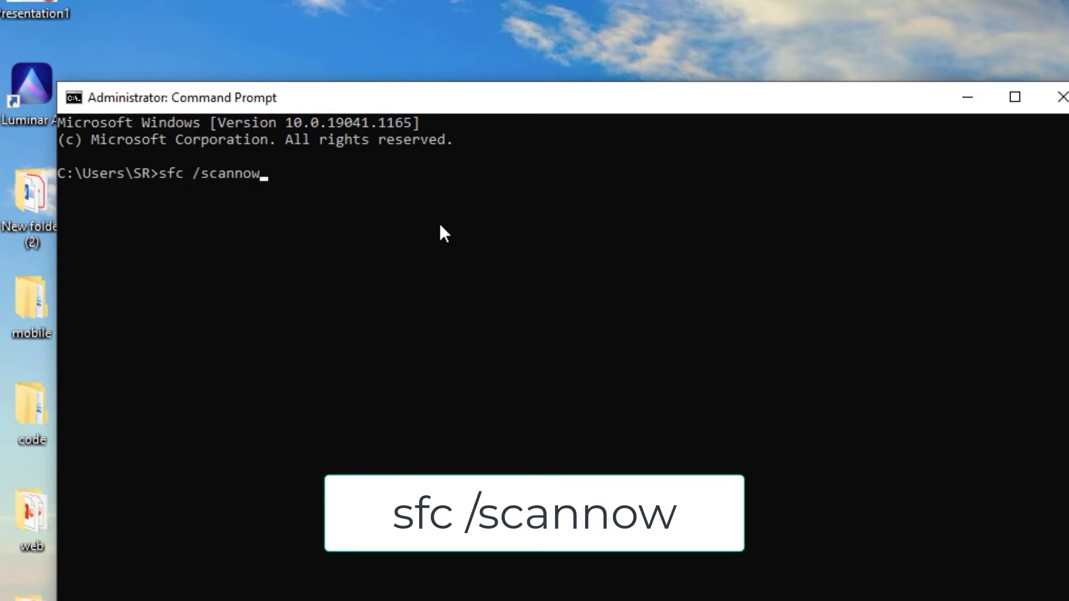
key(Return)
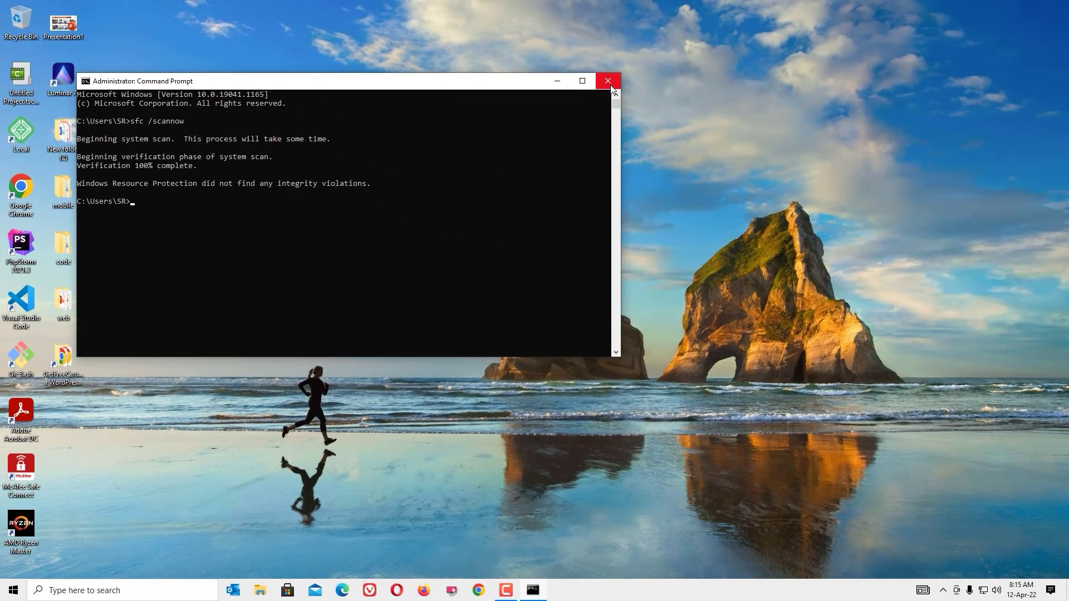
- Close Command Prompt and open This PC's Properties from a 'my pc' search
click(1063, 97)
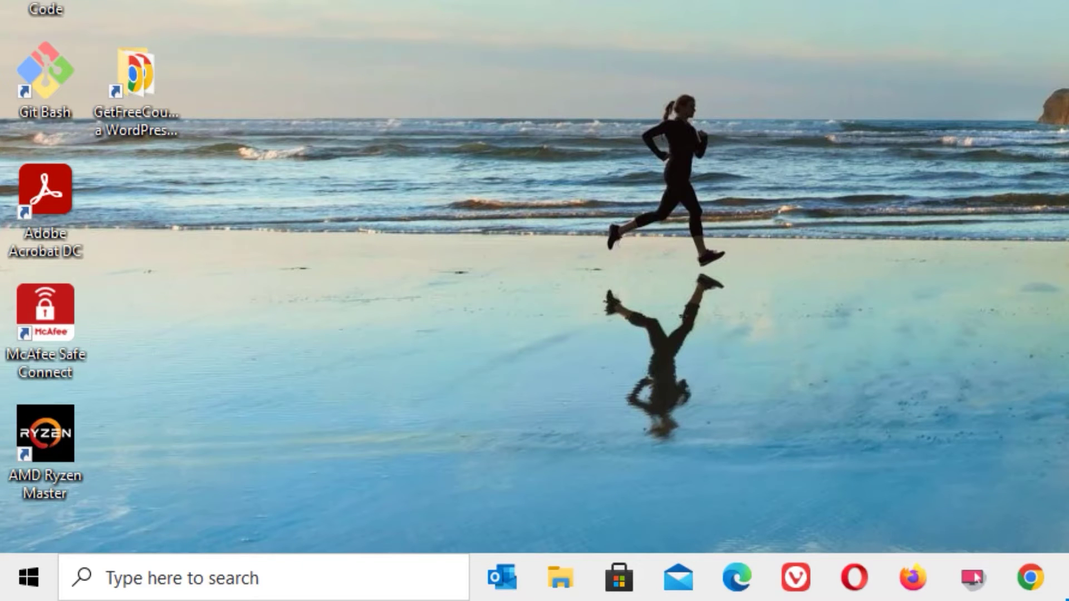
click(304, 579)
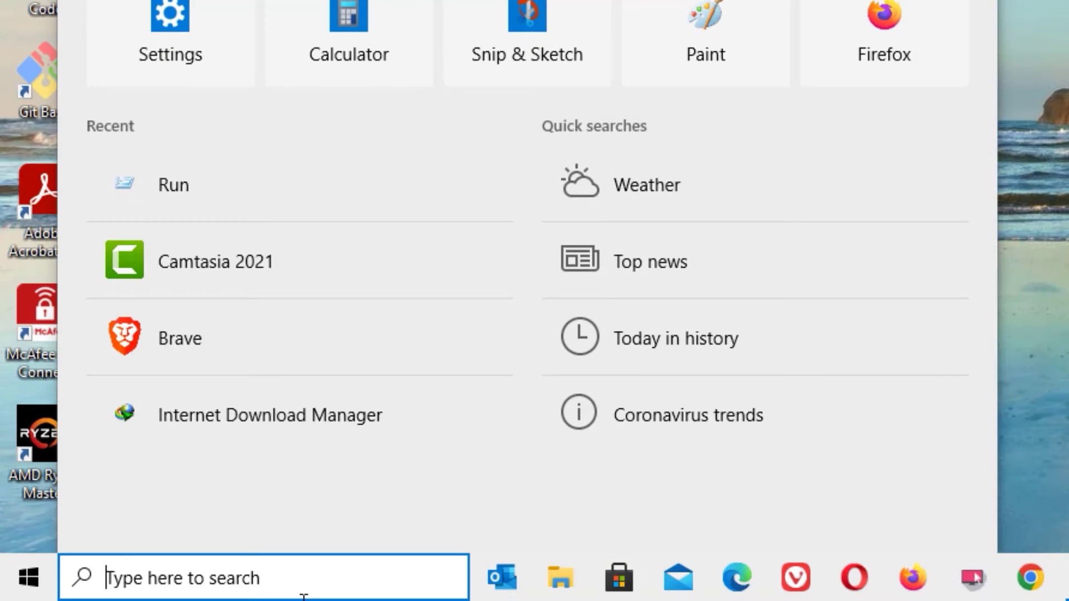
text(my pc)
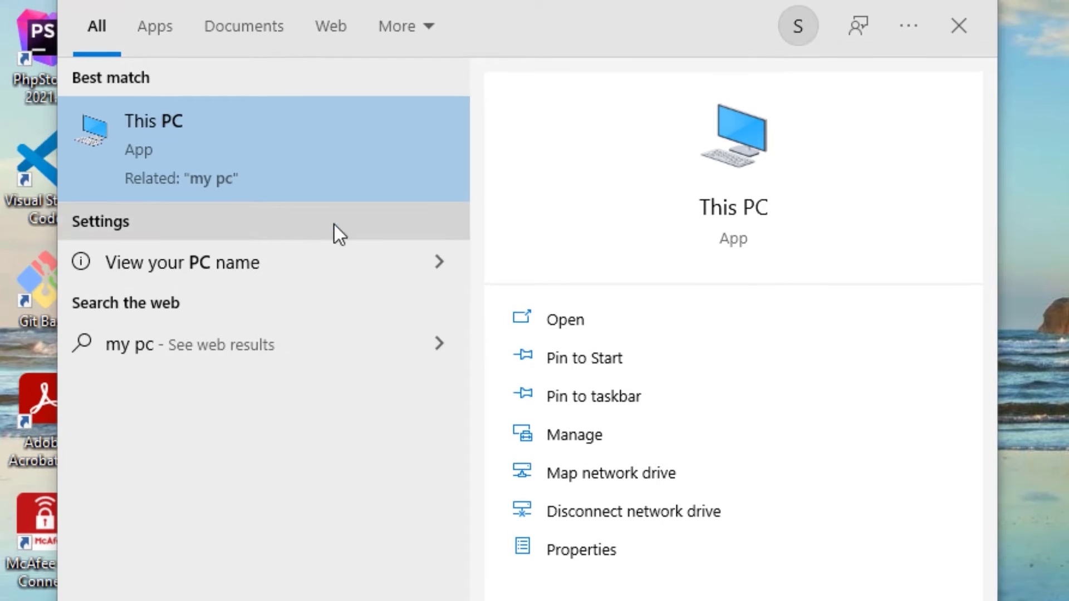
right_click(317, 180)
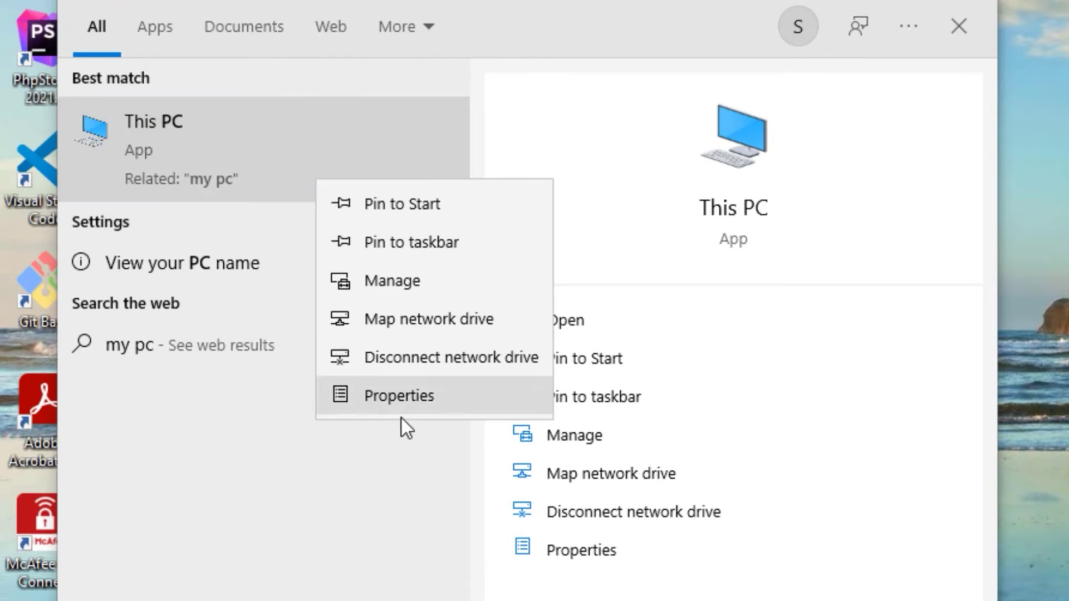
click(445, 382)
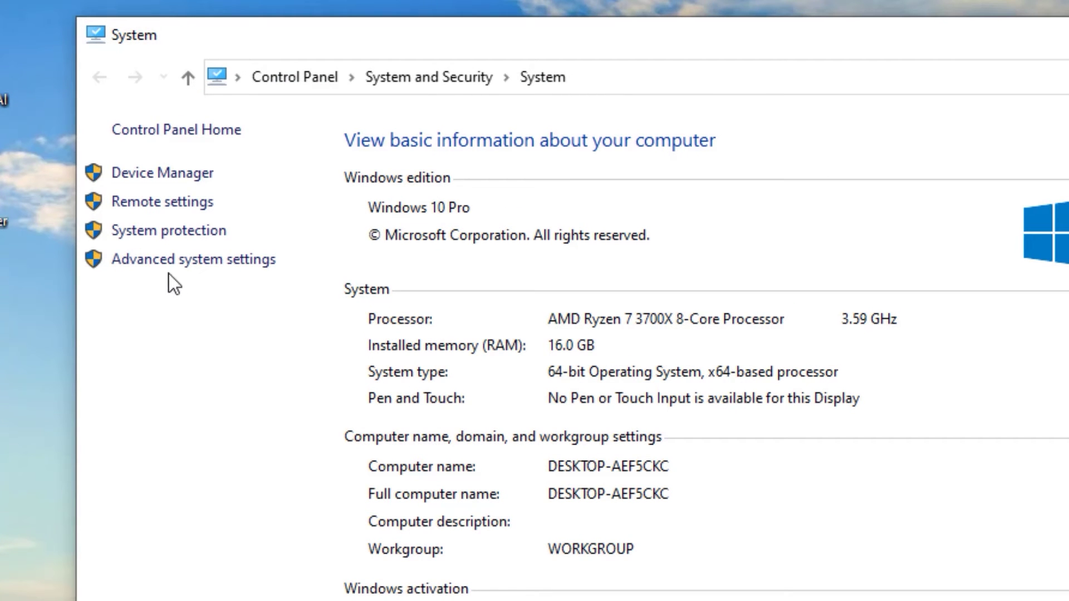
- Reach the Data Execution Prevention tab via Advanced system settings and Performance Options
click(183, 260)
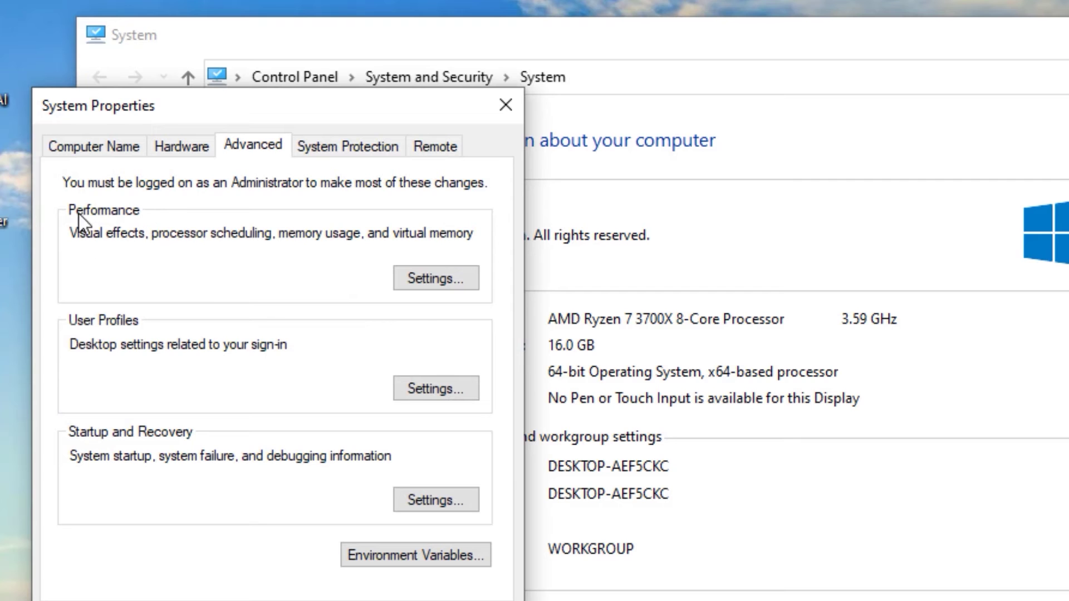
click(415, 283)
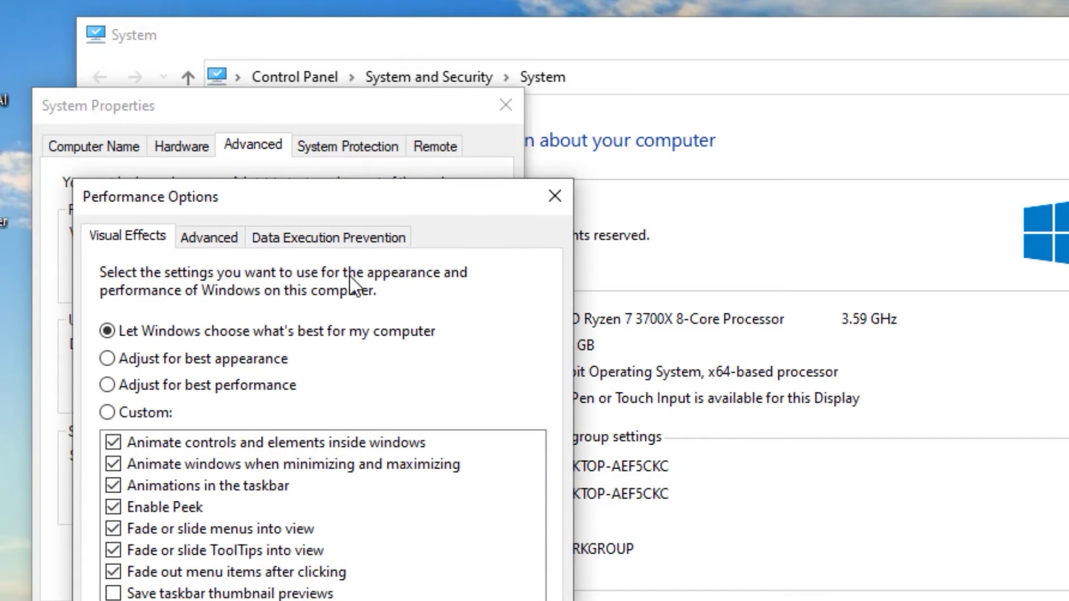
click(321, 250)
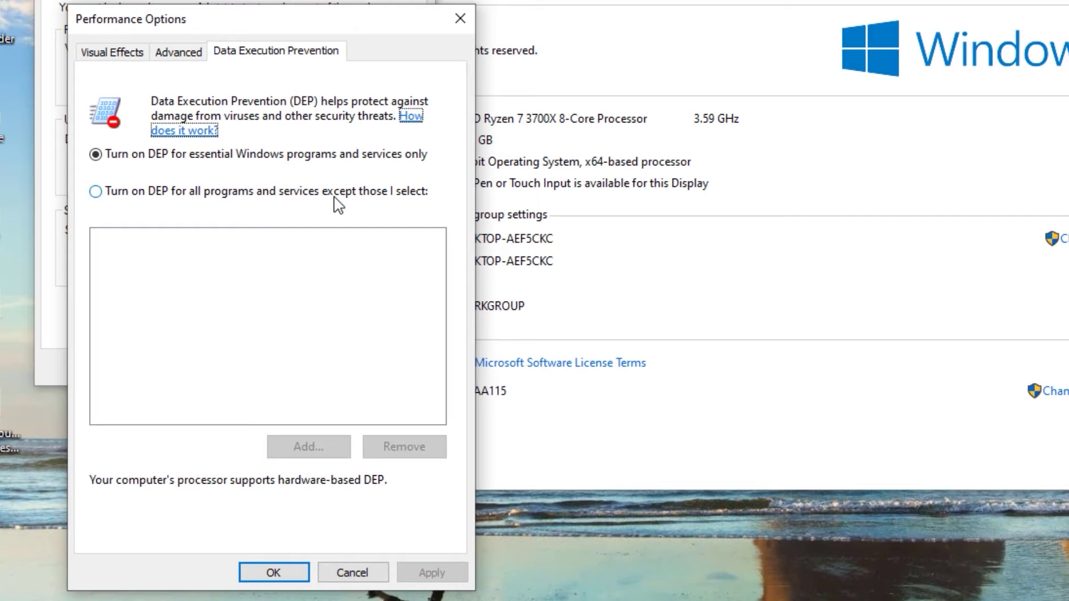
click(96, 191)
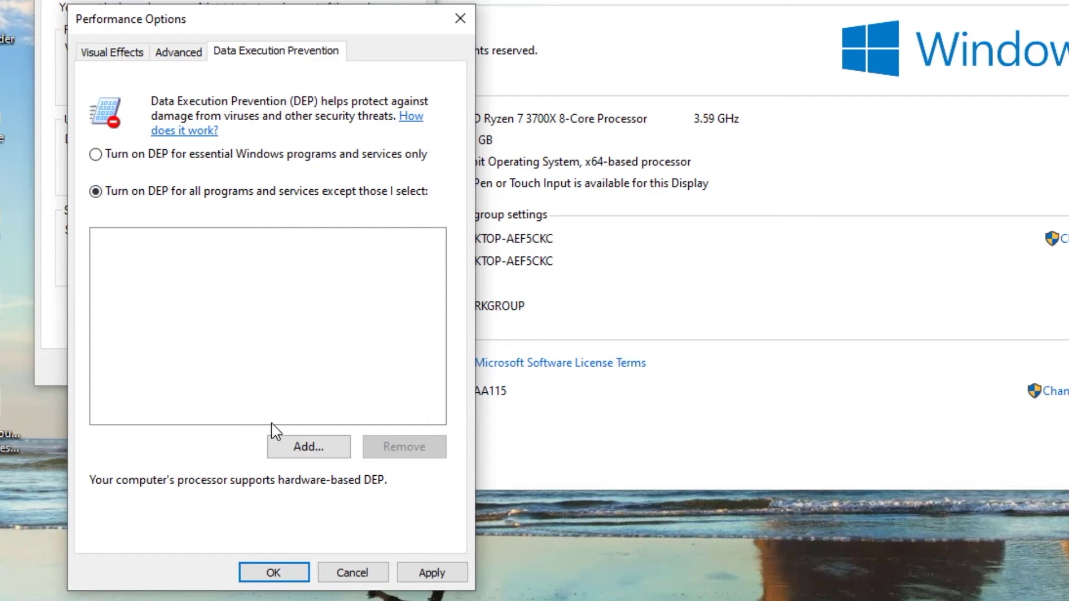
click(289, 443)
click(336, 81)
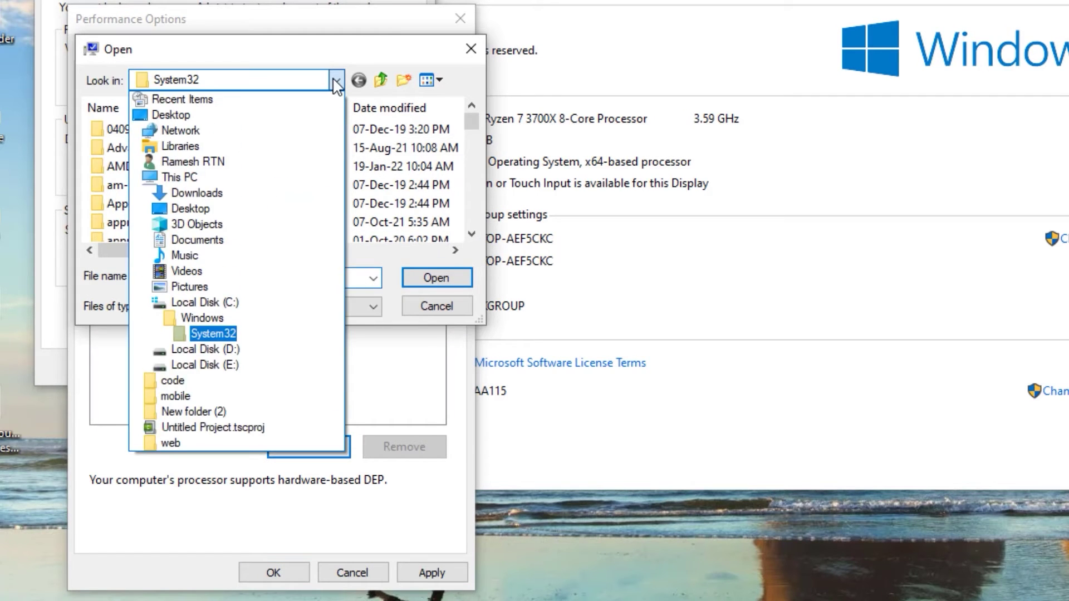
click(205, 302)
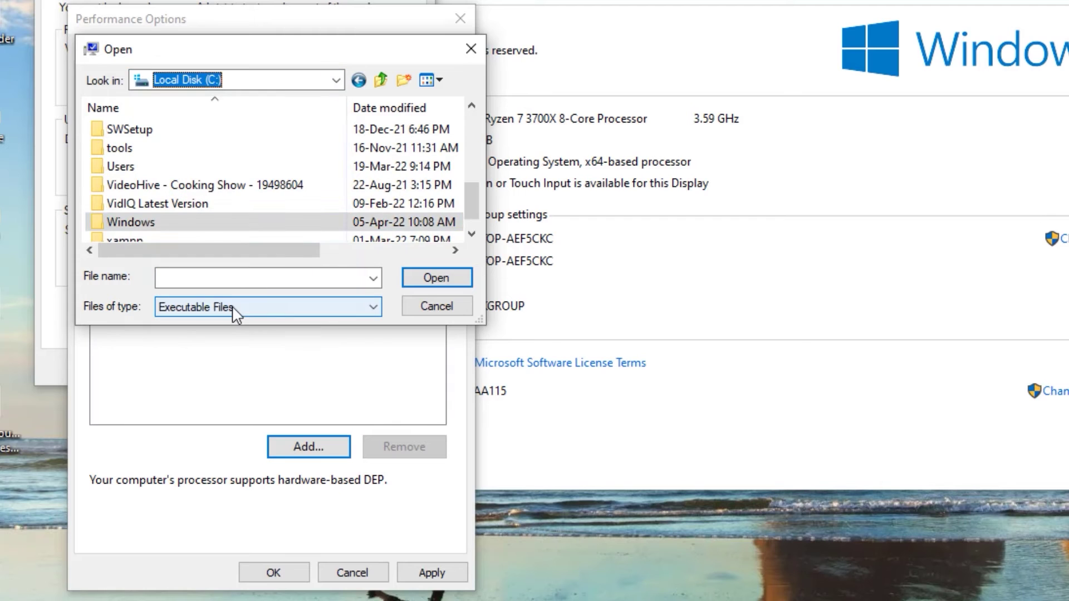
scroll(223, 184, up, 2)
double_click(178, 180)
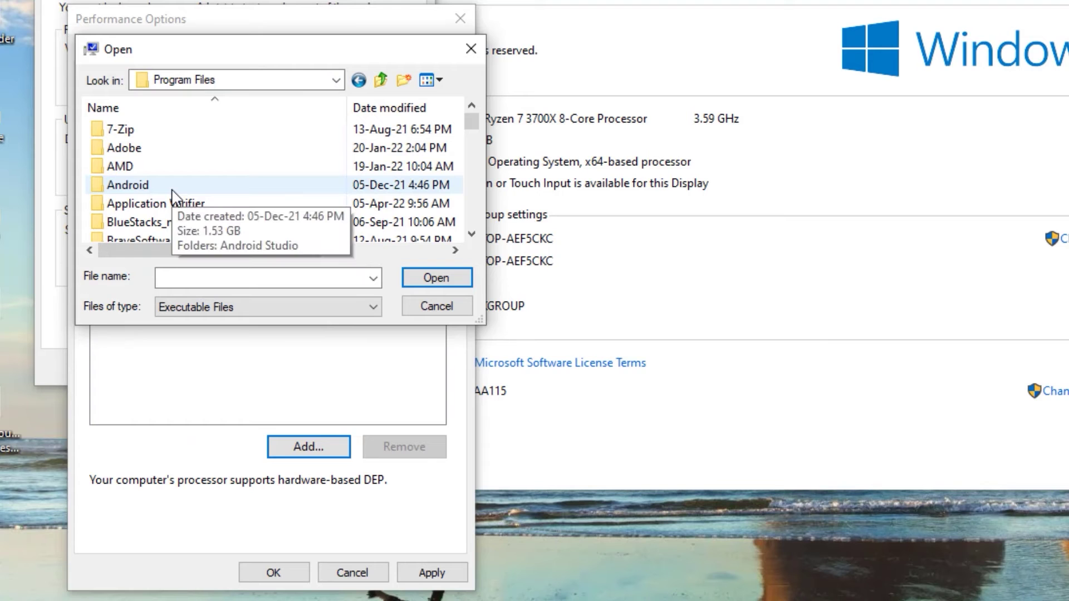
double_click(148, 149)
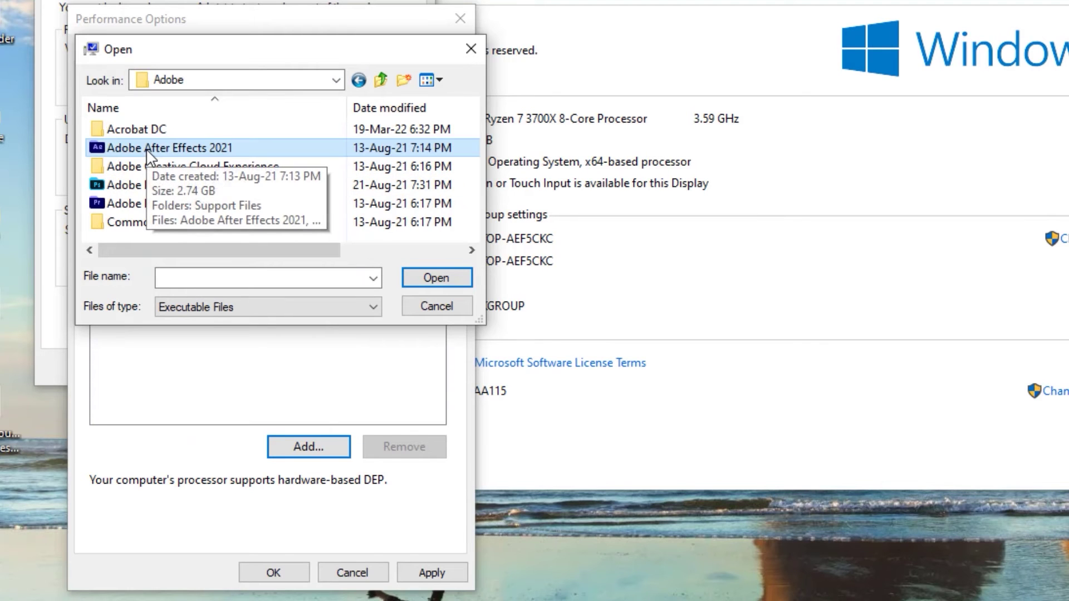
click(437, 278)
key(End)
key(Return)
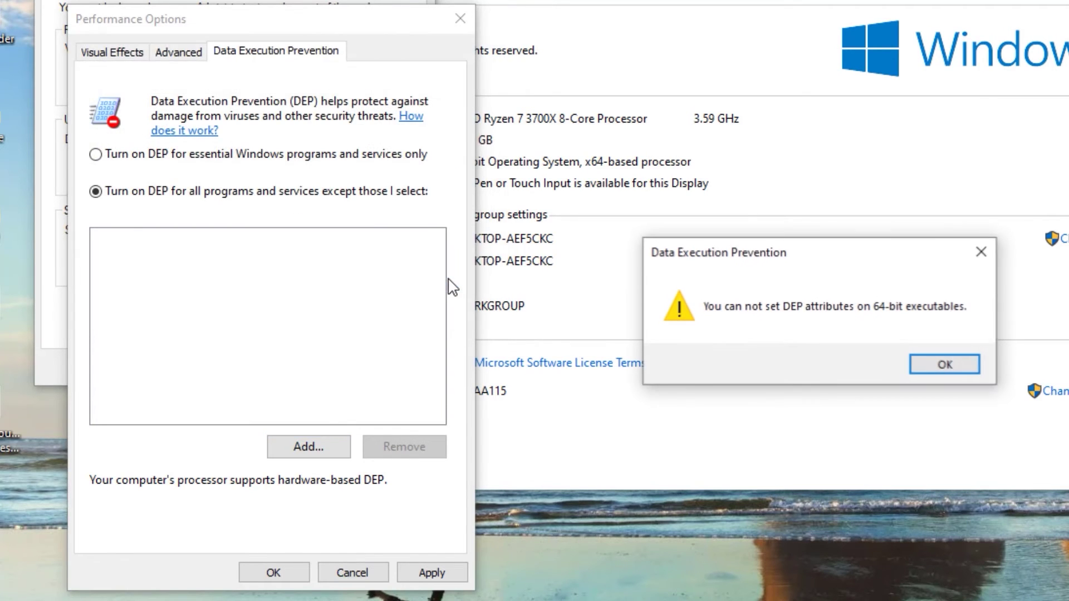
- Dismiss the 64-bit DEP warning, then enter 'bcdedit.exe /set{current} nx alwaysoff' in an administrator Command Prompt
click(981, 254)
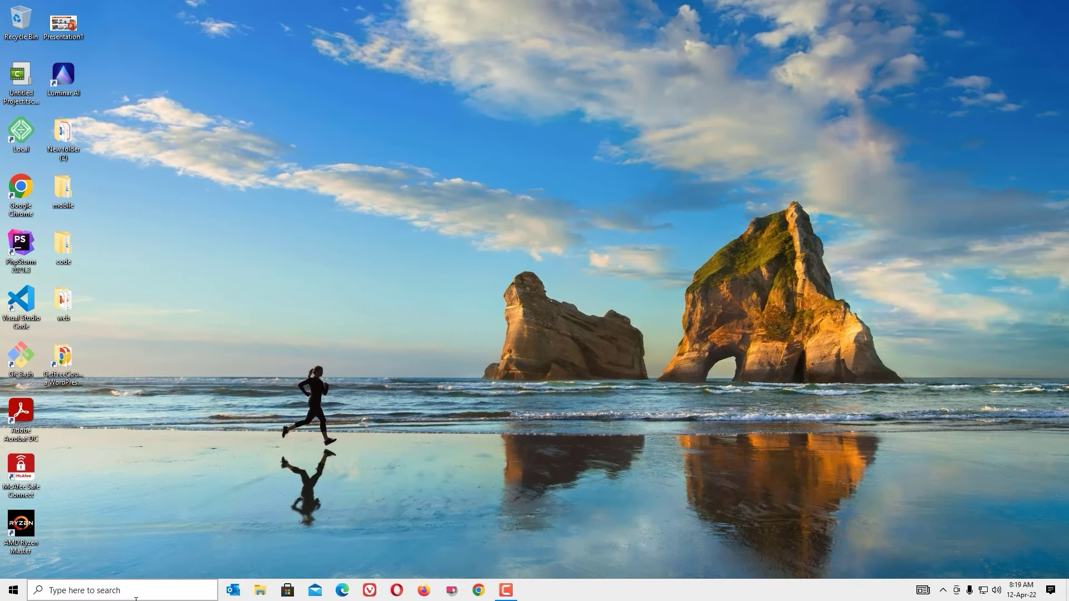
click(136, 591)
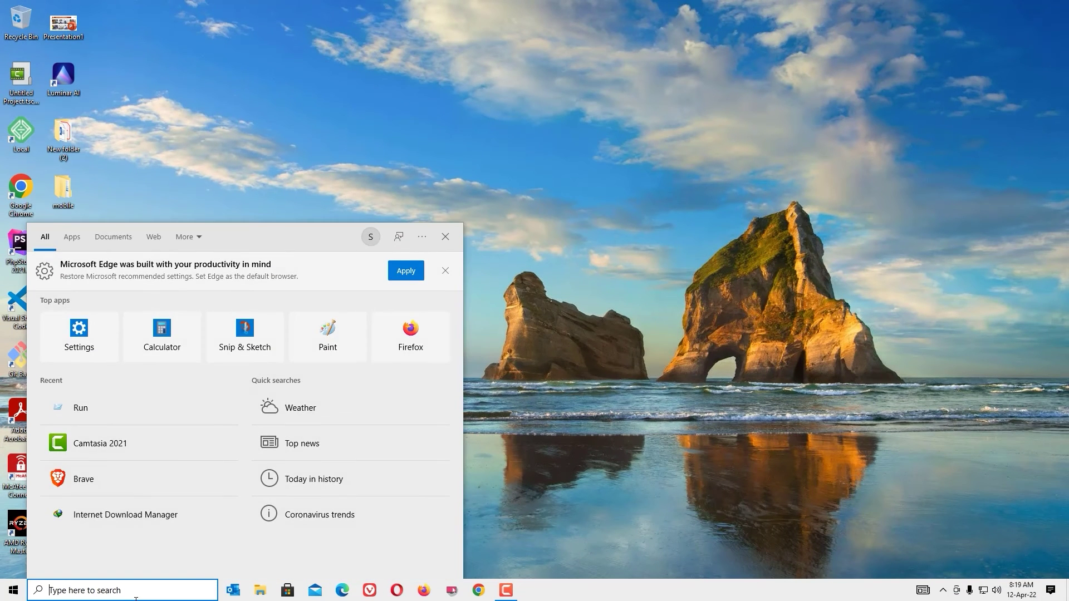
text(cmd)
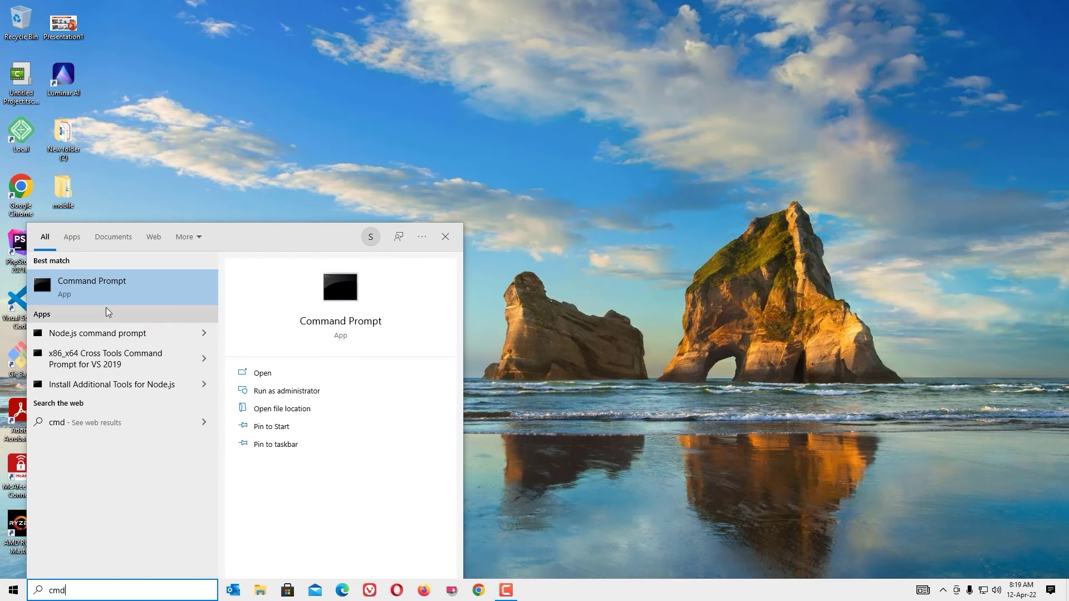
right_click(109, 285)
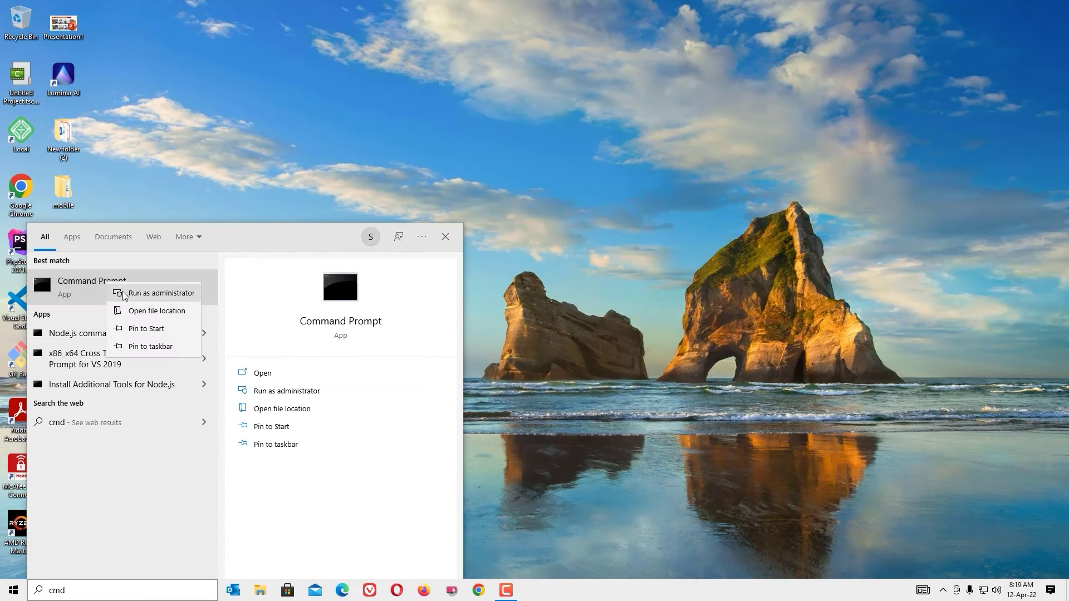
click(129, 294)
click(212, 172)
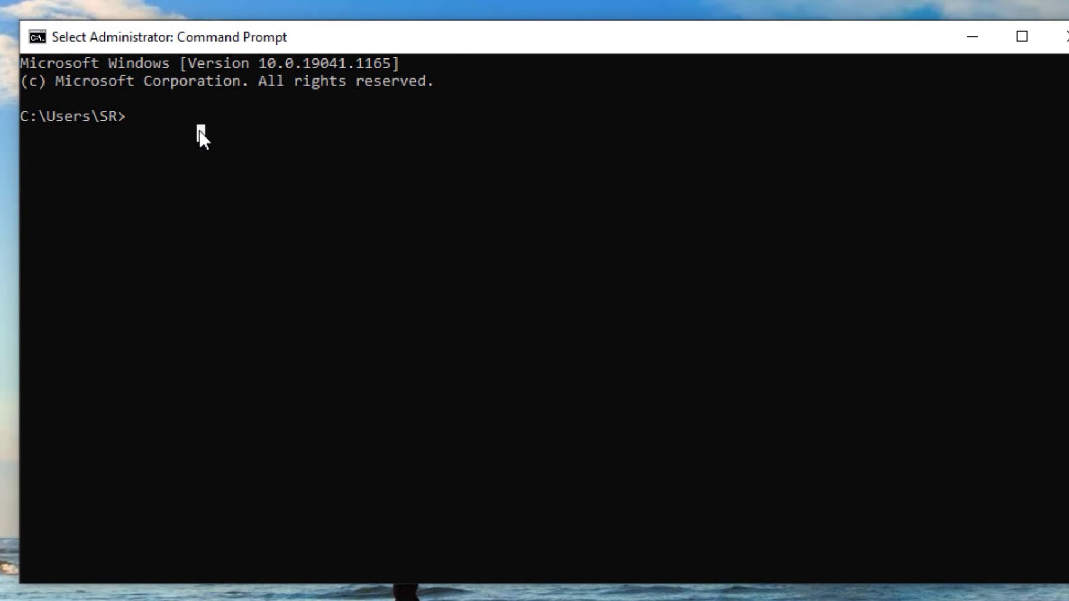
text(bcdedit.exe /)
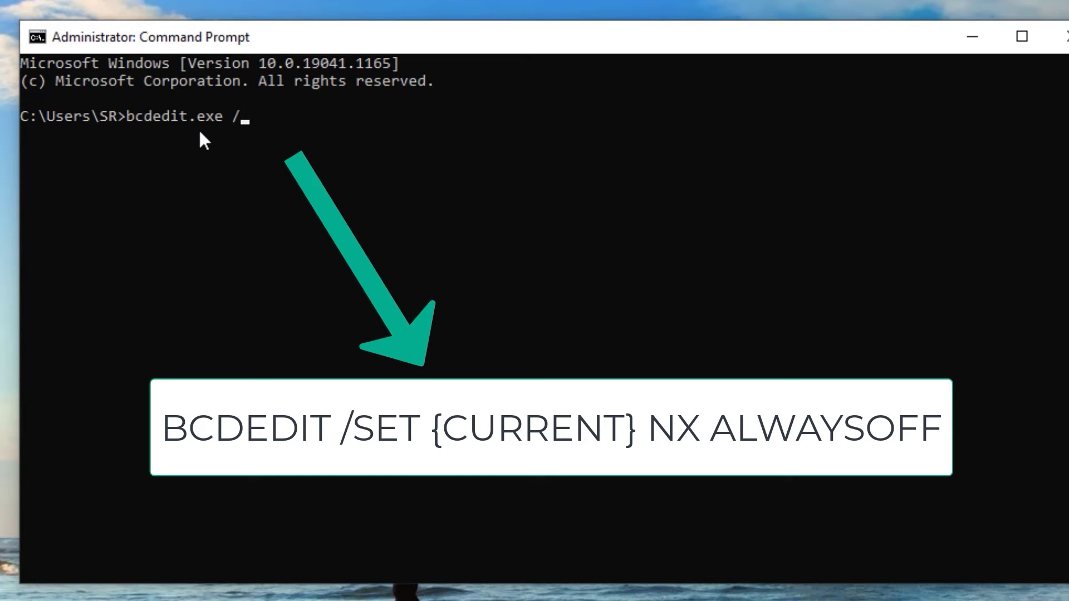
text(set{current})
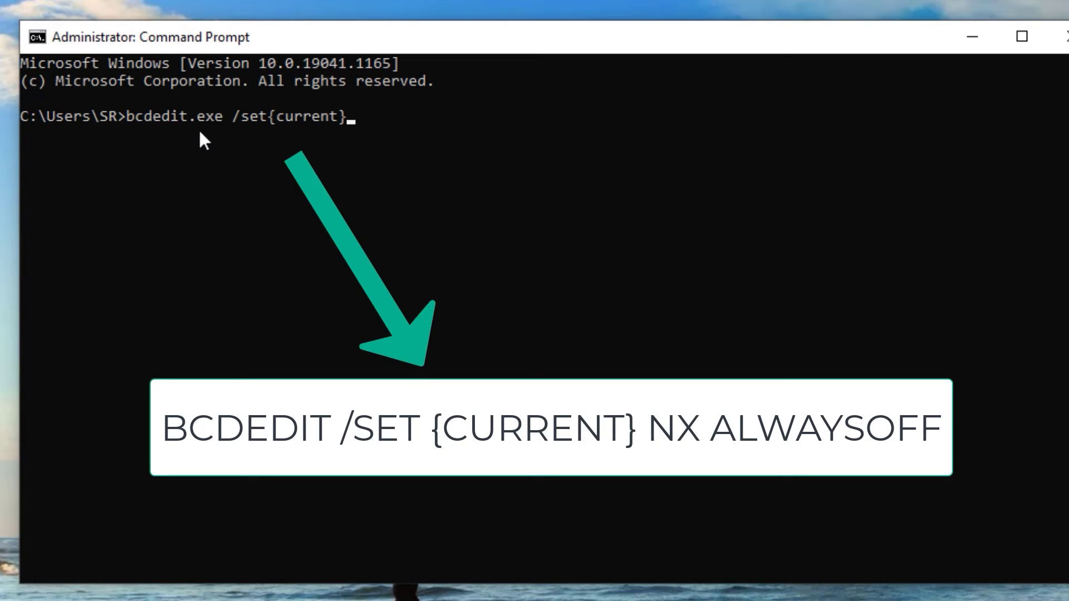
text( nx alwa)
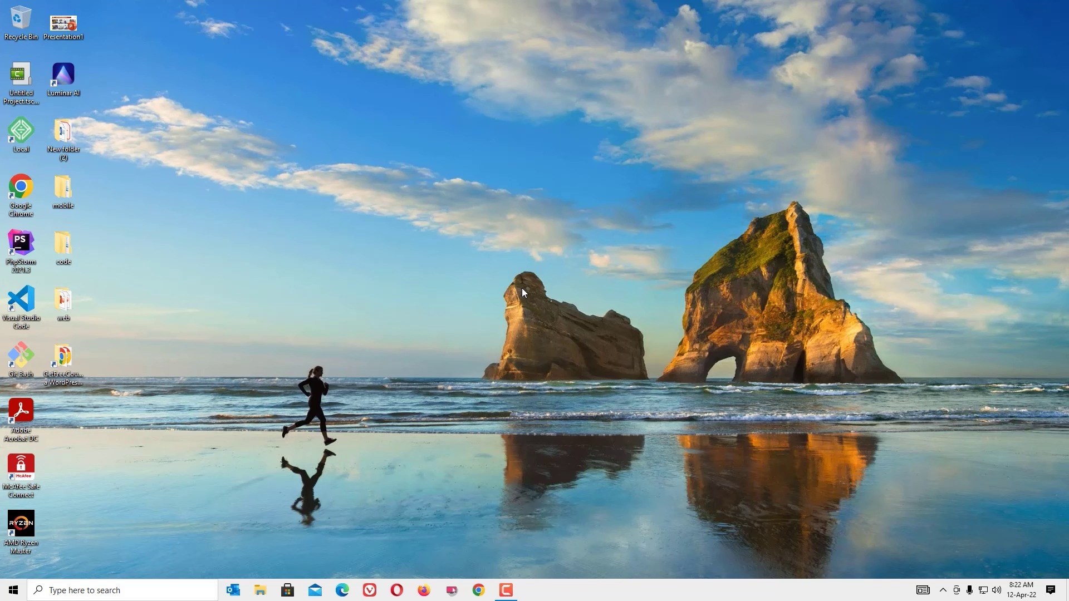
- Bring up the Windows Security tray icon's options from the hidden icons, then dismiss them
click(942, 592)
right_click(943, 549)
click(751, 472)
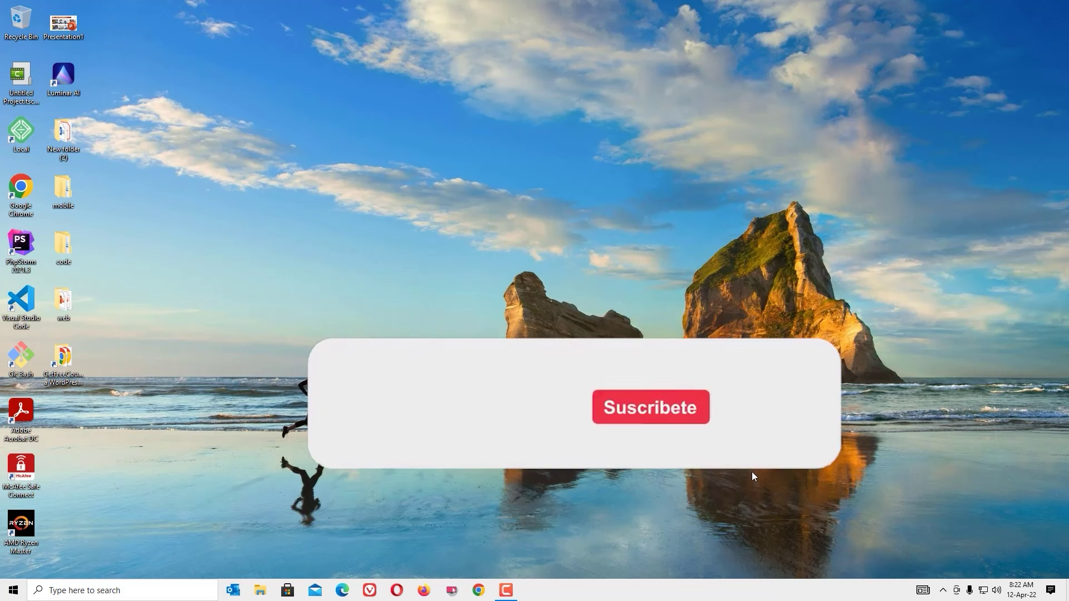